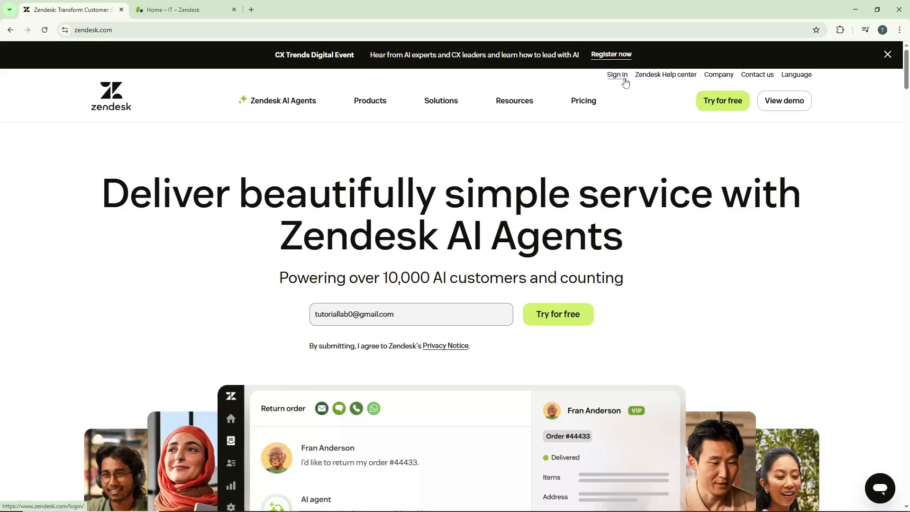
# Switch to the Zendesk agent home, open the workspace Views settings in Admin Center, and start creating a view
pyautogui.hotkey('ctrl', 'Tab')
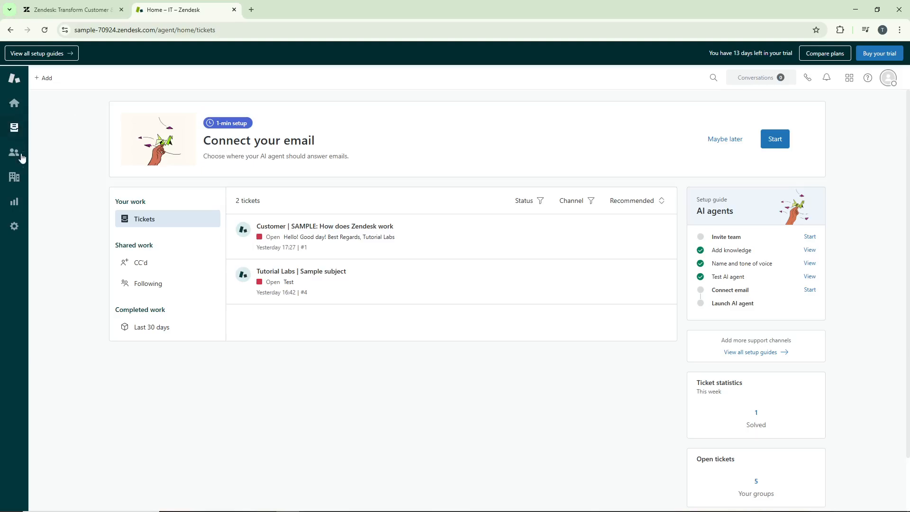
pyautogui.click(15, 232)
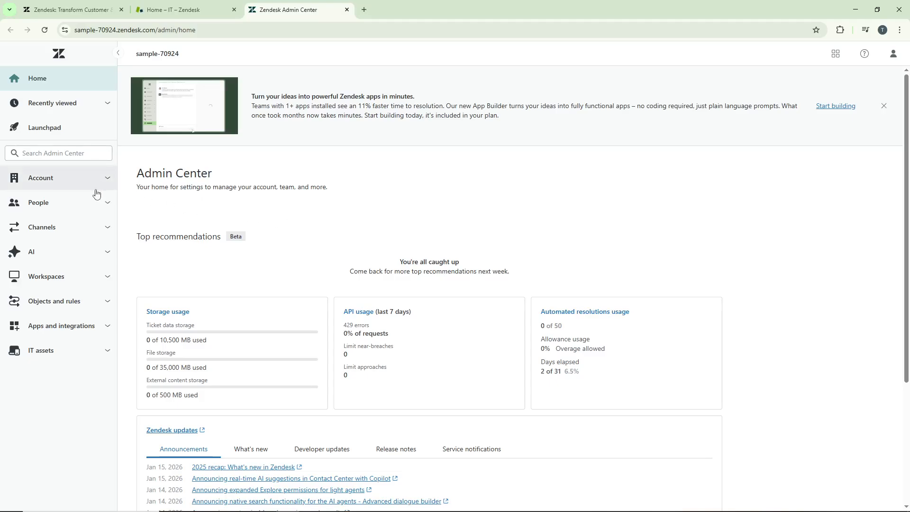
pyautogui.click(75, 283)
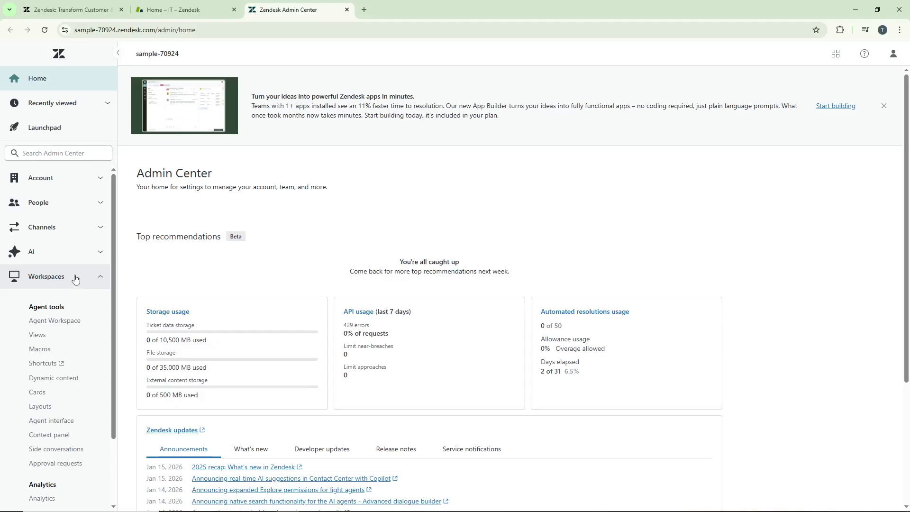
pyautogui.click(78, 334)
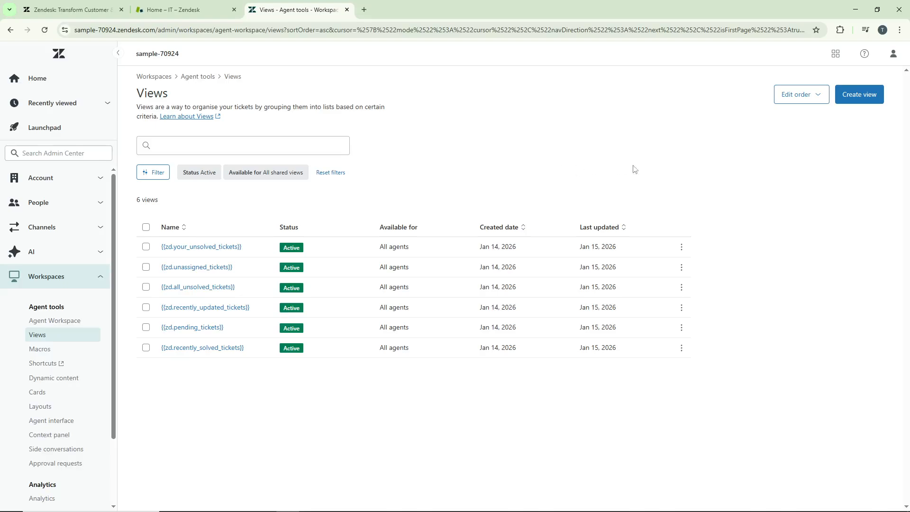
pyautogui.click(862, 101)
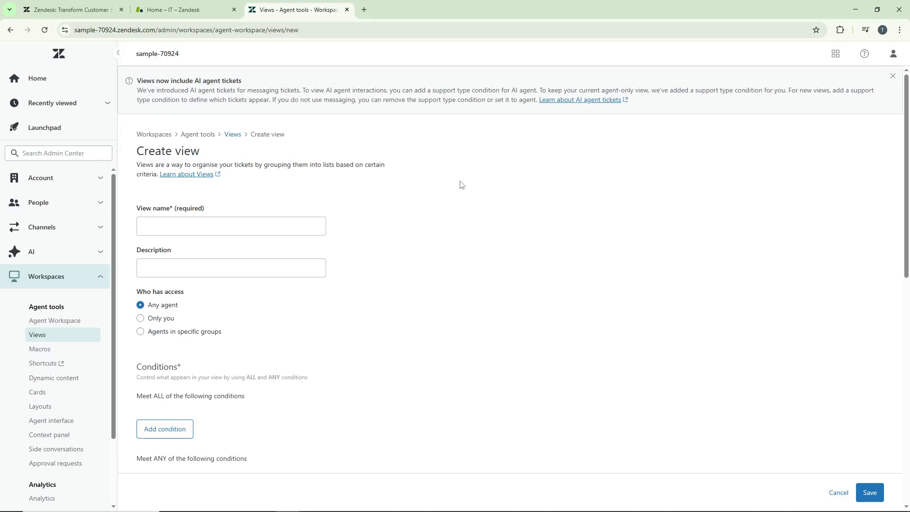
# Name the new view "Sample View" and give it the description "Test"
pyautogui.click(264, 228)
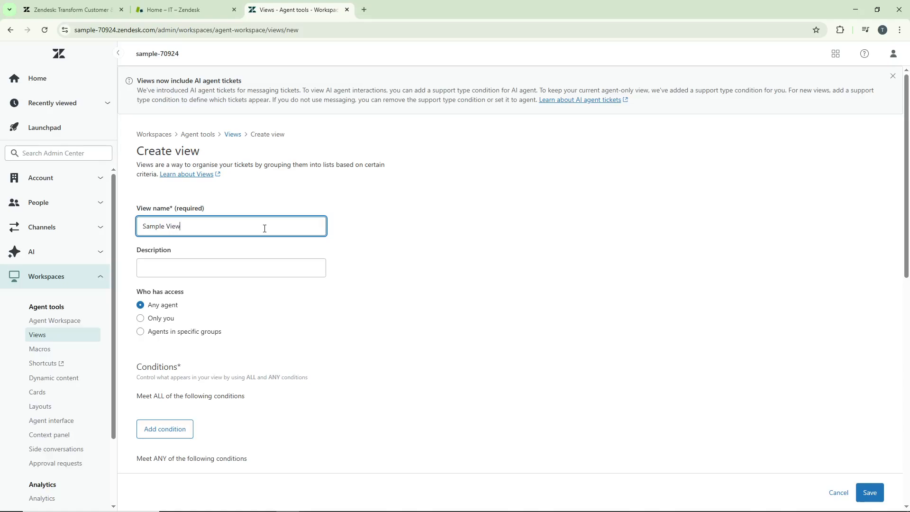
pyautogui.click(352, 236)
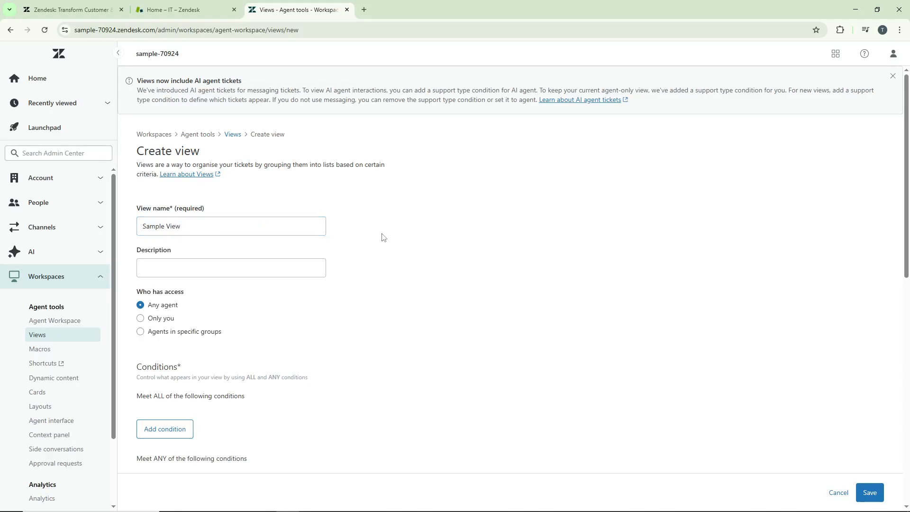
pyautogui.click(267, 265)
pyautogui.click(267, 264)
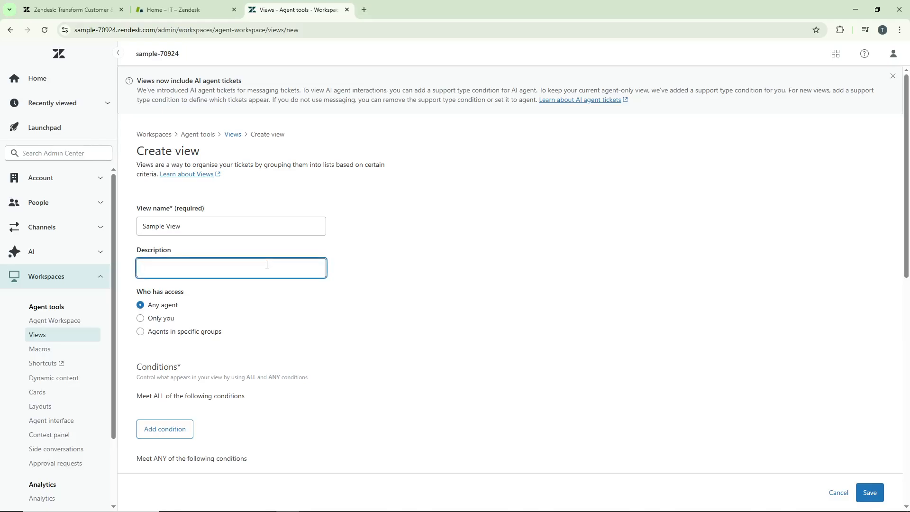
pyautogui.click(268, 252)
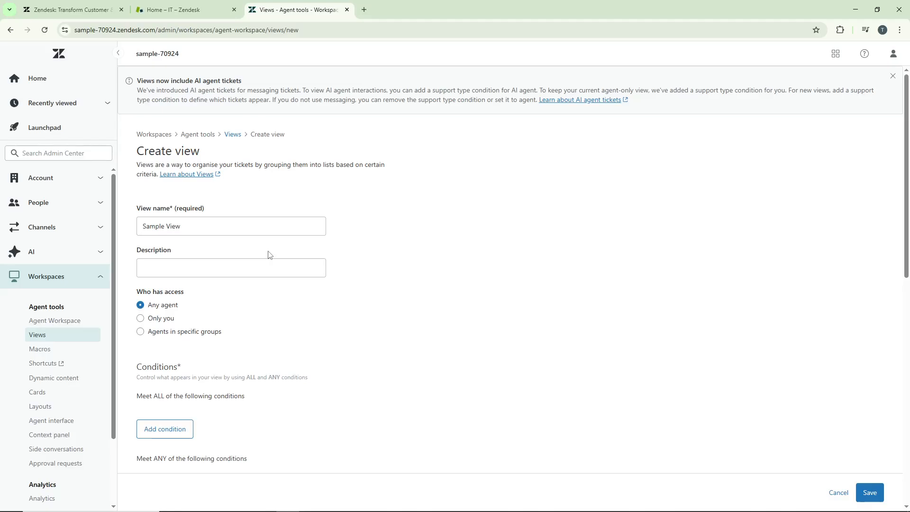
pyautogui.click(269, 262)
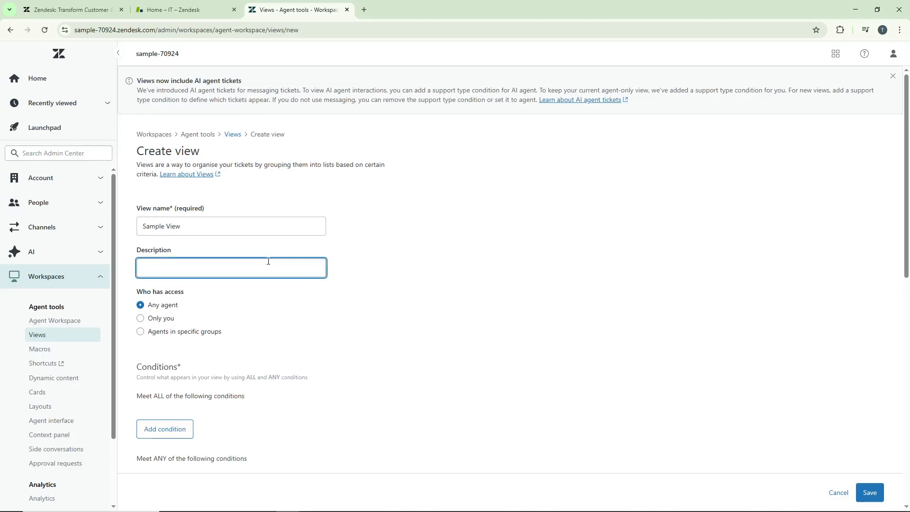
pyautogui.write('Test')
pyautogui.click(304, 298)
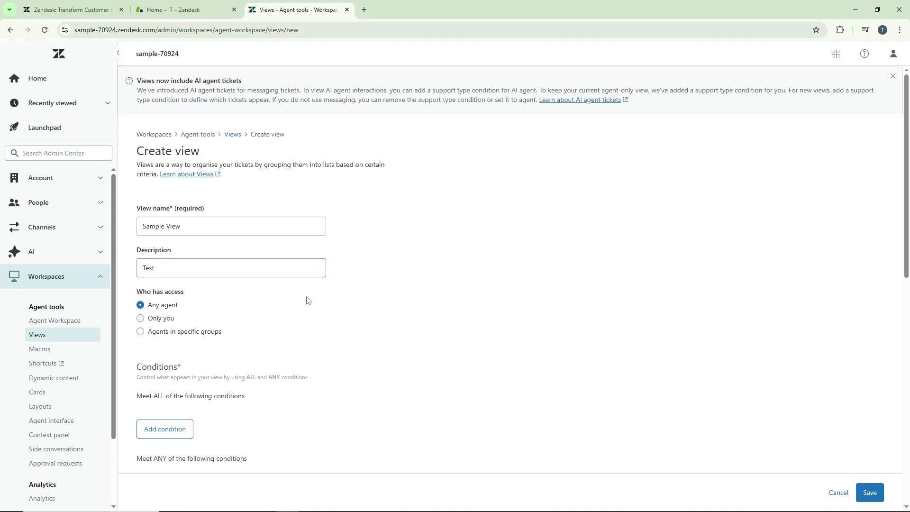
pyautogui.scroll(-1, 258, 285)
pyautogui.scroll(-2, 207, 223)
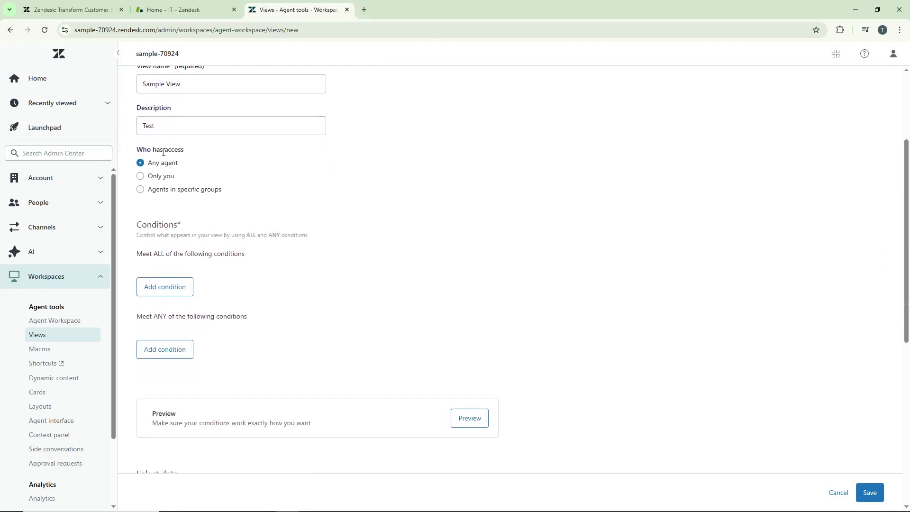
pyautogui.click(171, 178)
pyautogui.click(175, 190)
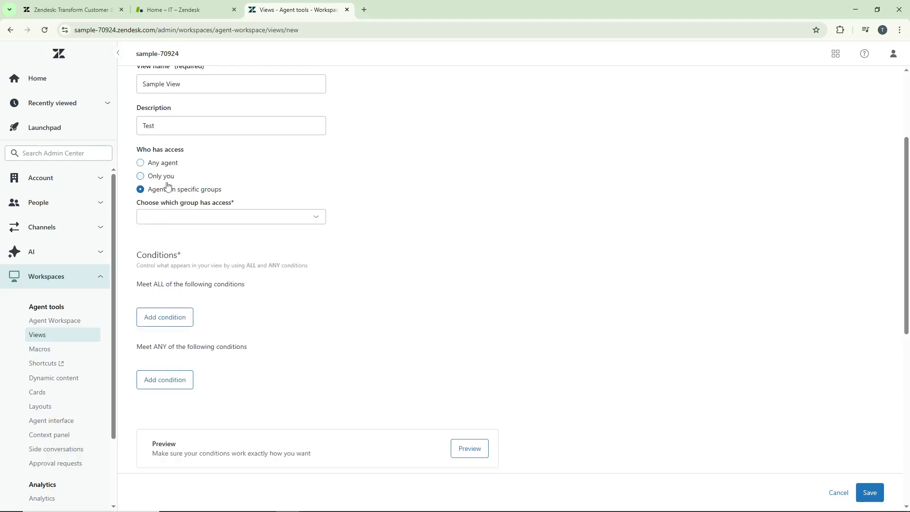
pyautogui.click(169, 165)
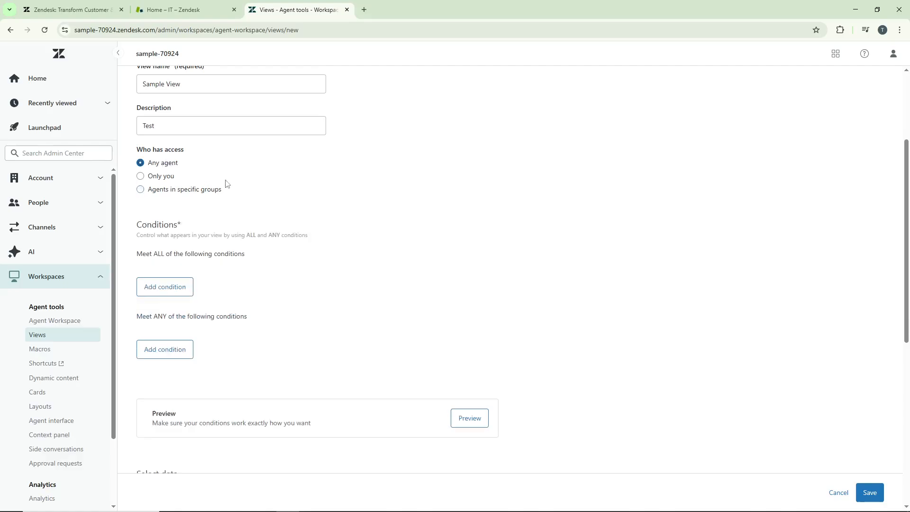
pyautogui.scroll(-1, 263, 197)
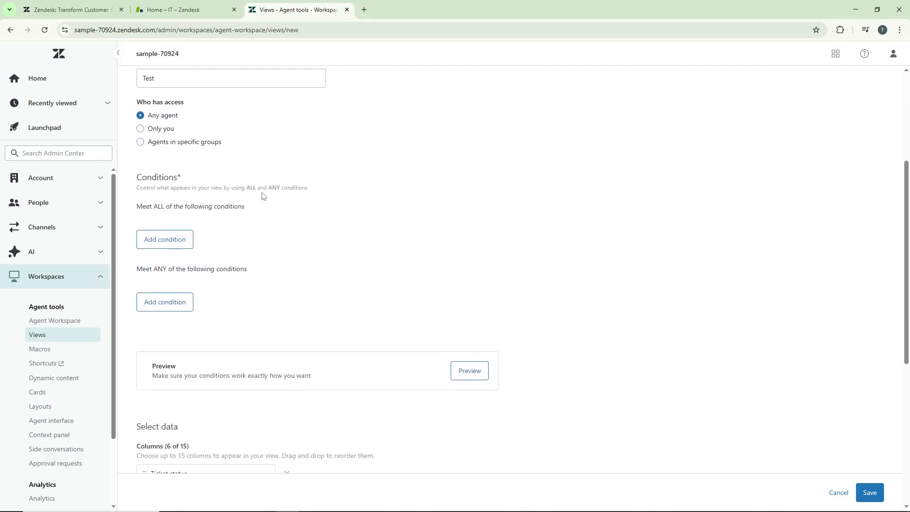
pyautogui.scroll(1, 263, 196)
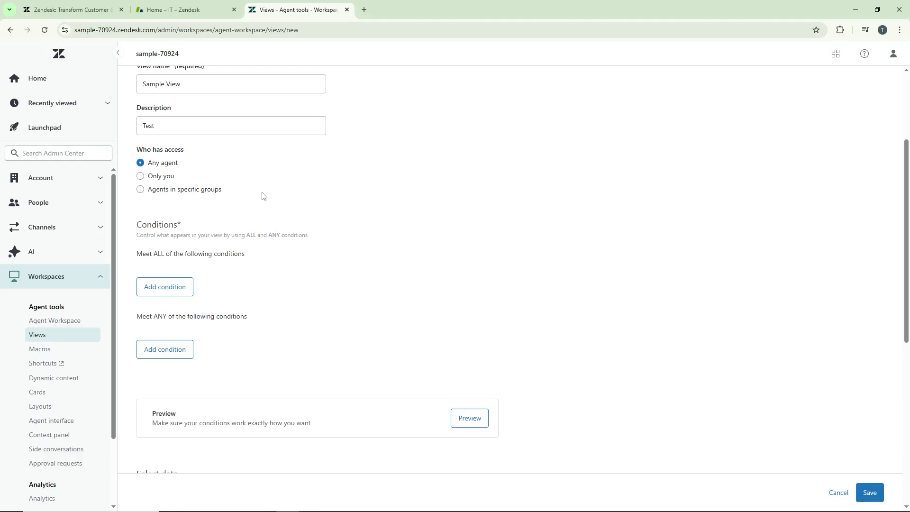
# Limit the view's access to Only you and add a meet-ALL condition: Ticket > Assignee, operator Is, value (requester)
pyautogui.click(164, 180)
pyautogui.scroll(-1, 267, 199)
pyautogui.scroll(-1, 268, 199)
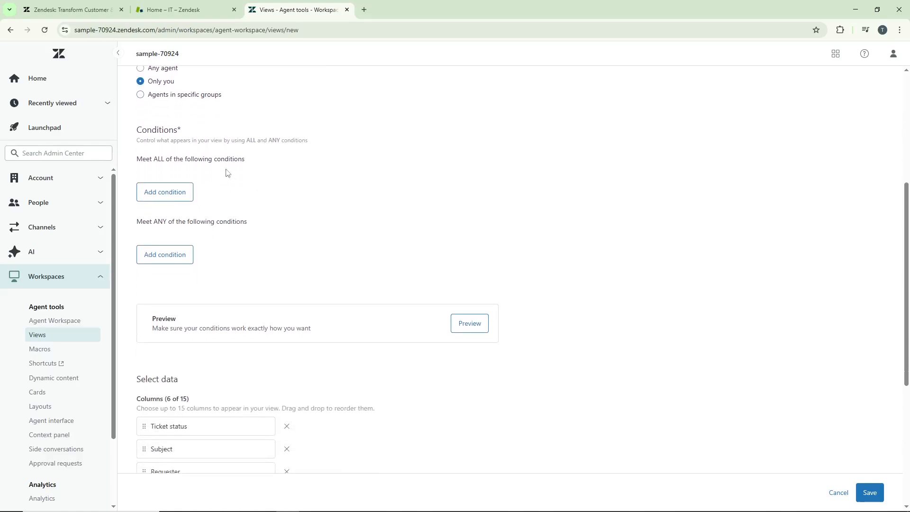
pyautogui.click(176, 195)
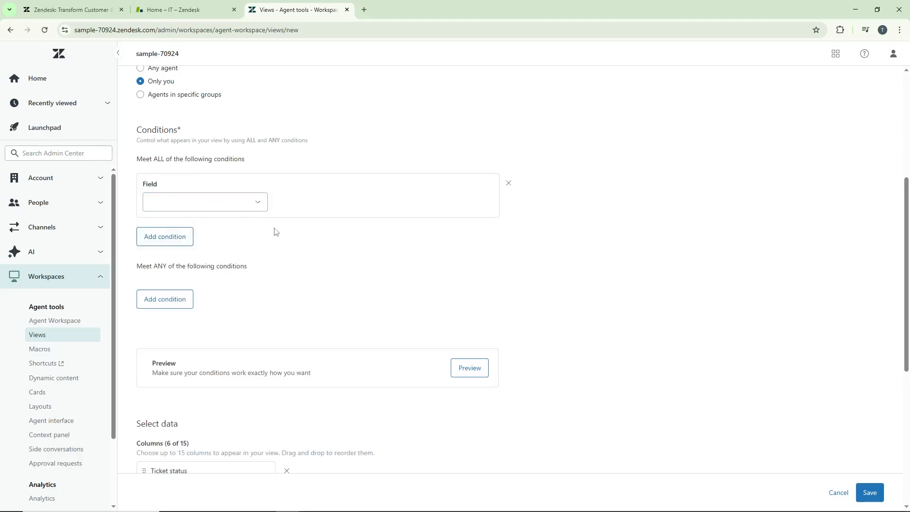
pyautogui.click(230, 198)
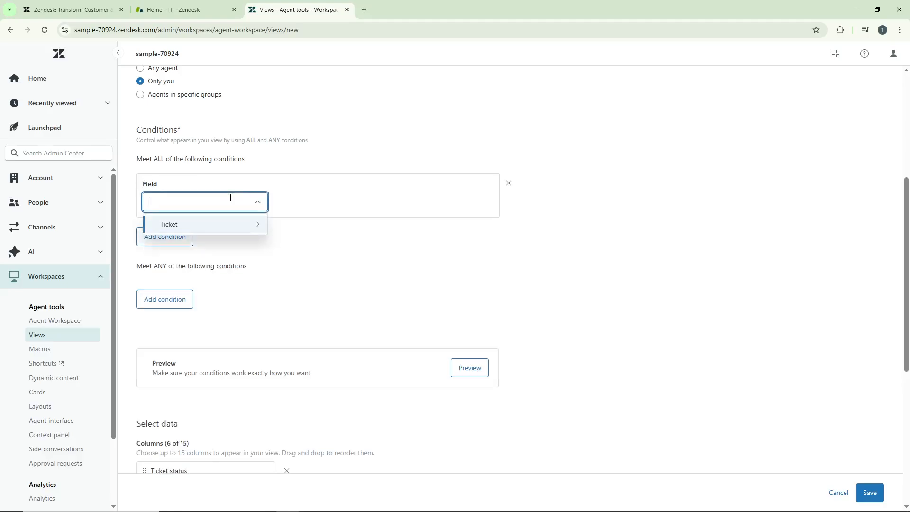
pyautogui.click(214, 225)
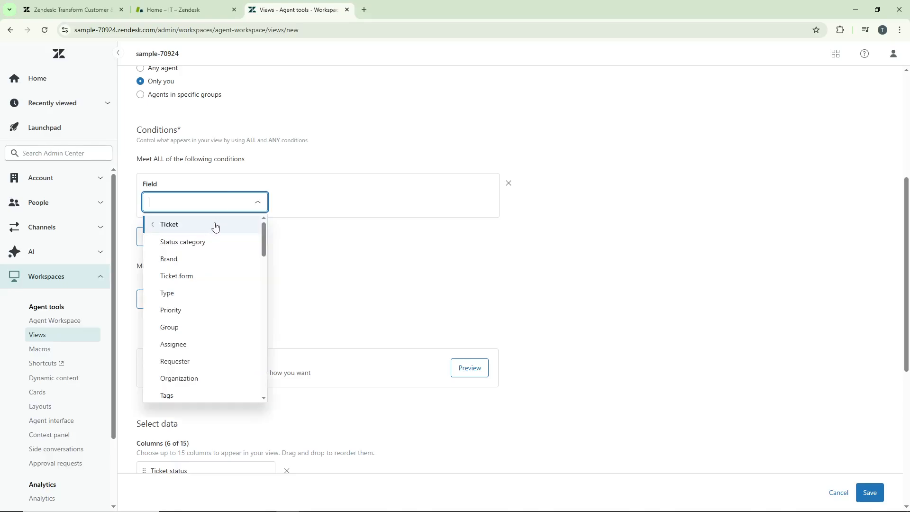
pyautogui.click(192, 344)
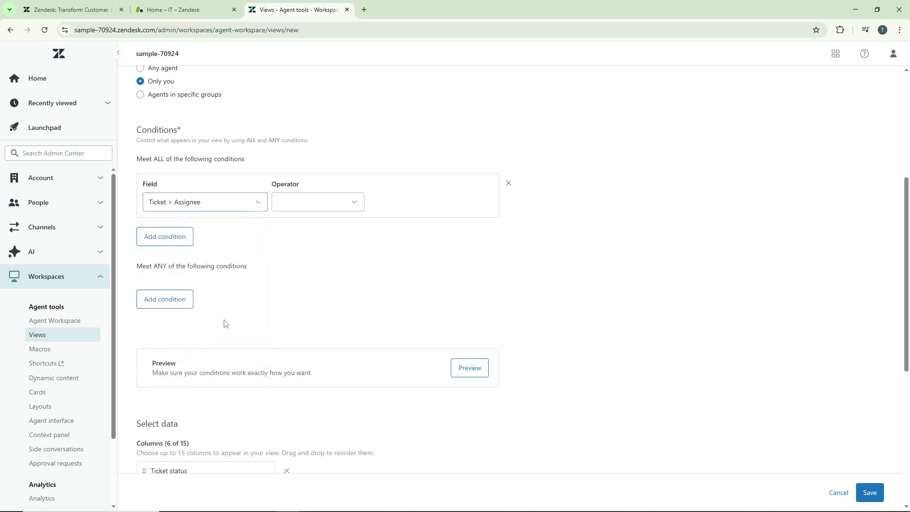
pyautogui.click(341, 204)
pyautogui.click(337, 226)
pyautogui.click(406, 205)
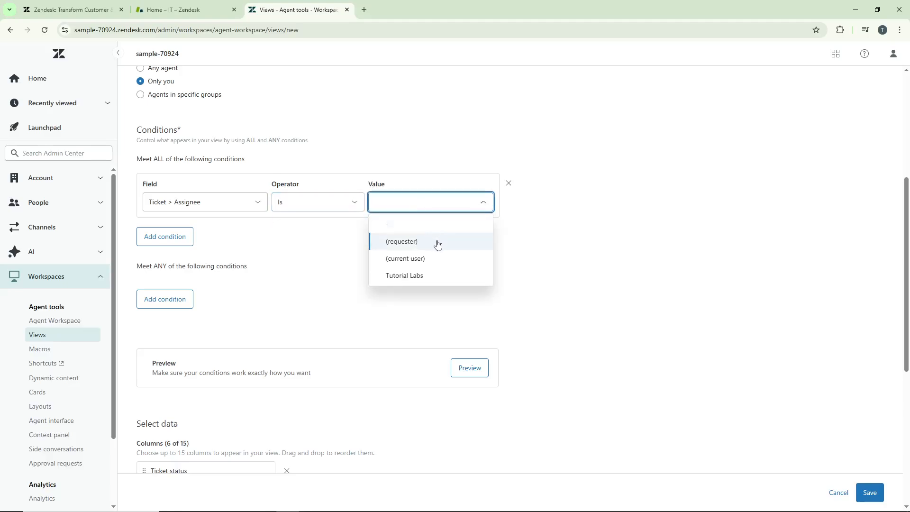
pyautogui.click(437, 245)
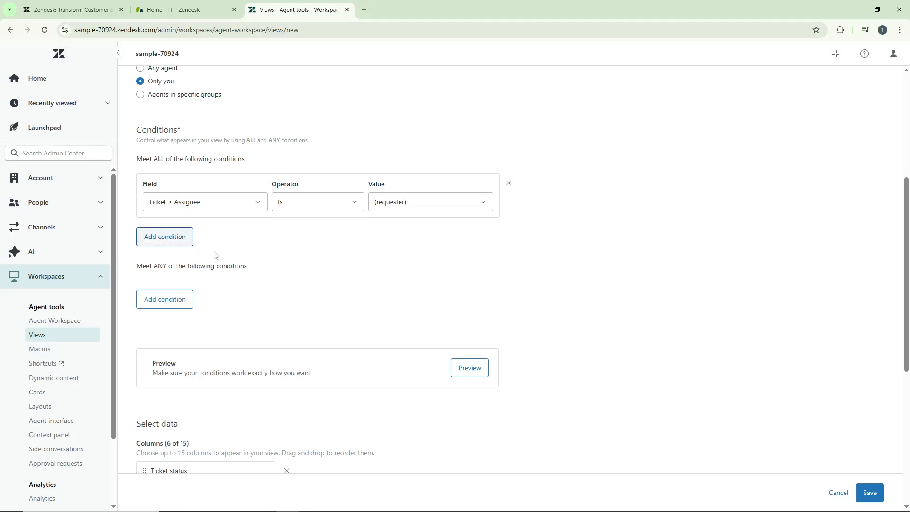
# Move the ID column to the first place in the view's column list, above Ticket status
pyautogui.scroll(-1, 275, 254)
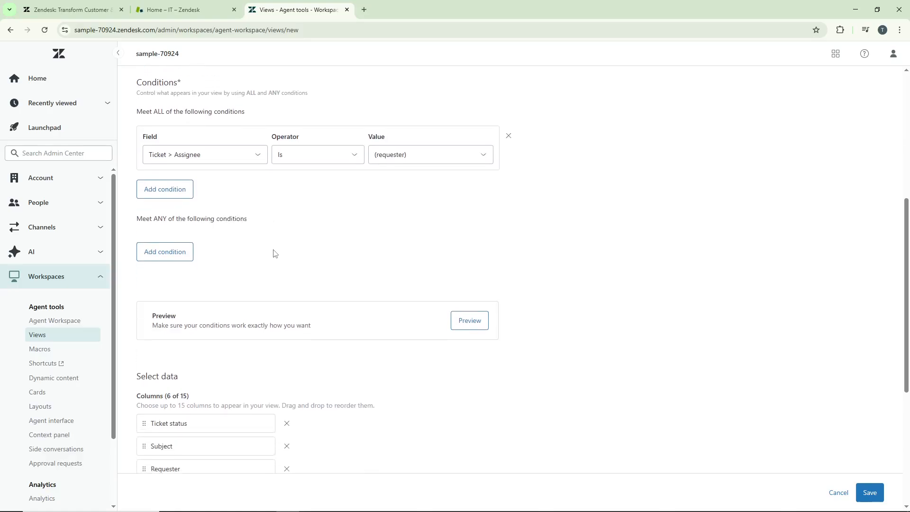
pyautogui.scroll(-1, 276, 251)
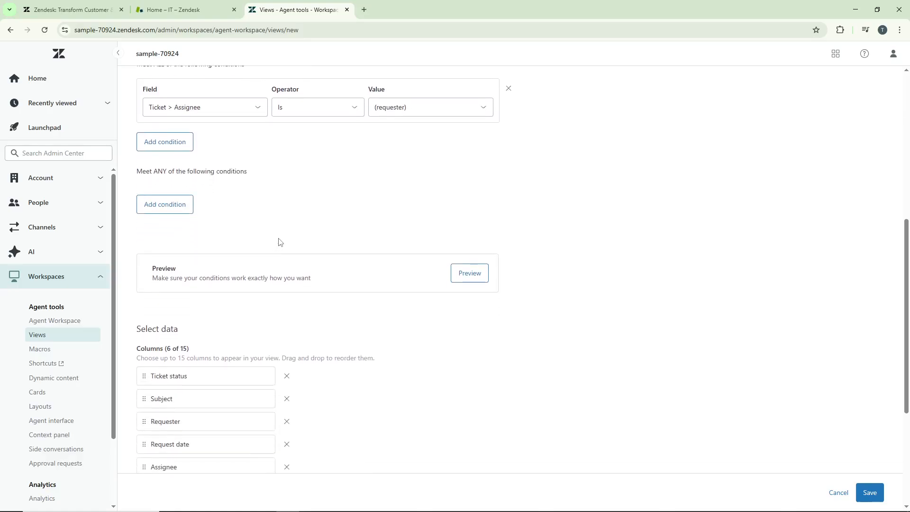
pyautogui.scroll(-3, 280, 241)
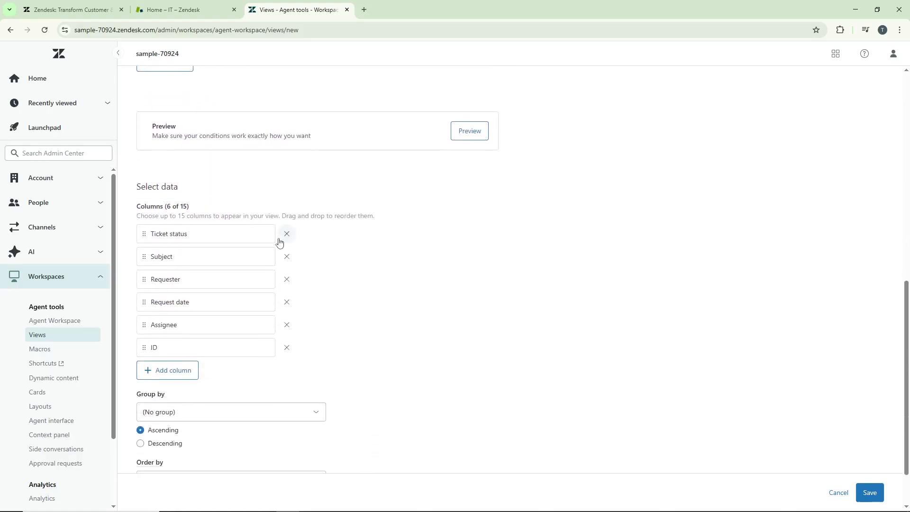
pyautogui.scroll(-1, 279, 242)
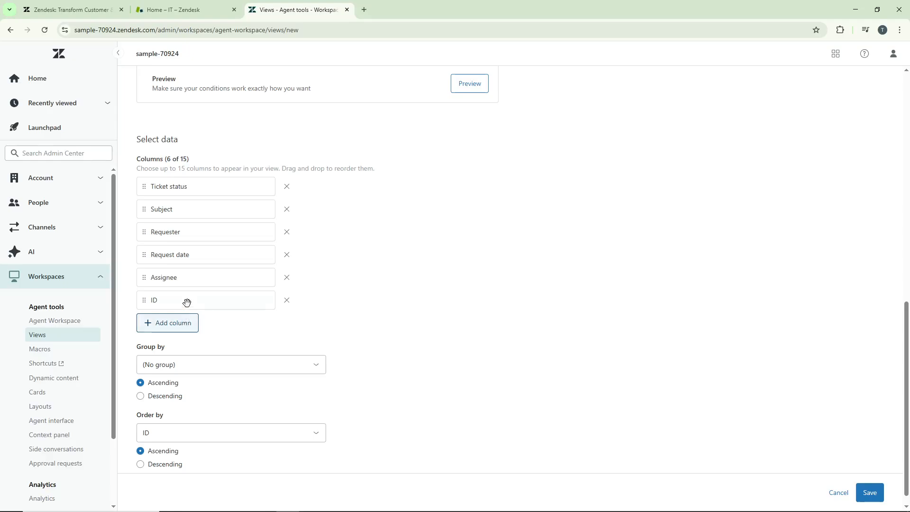
pyautogui.moveTo(190, 302); pyautogui.dragTo(191, 181)
pyautogui.scroll(-1, 228, 289)
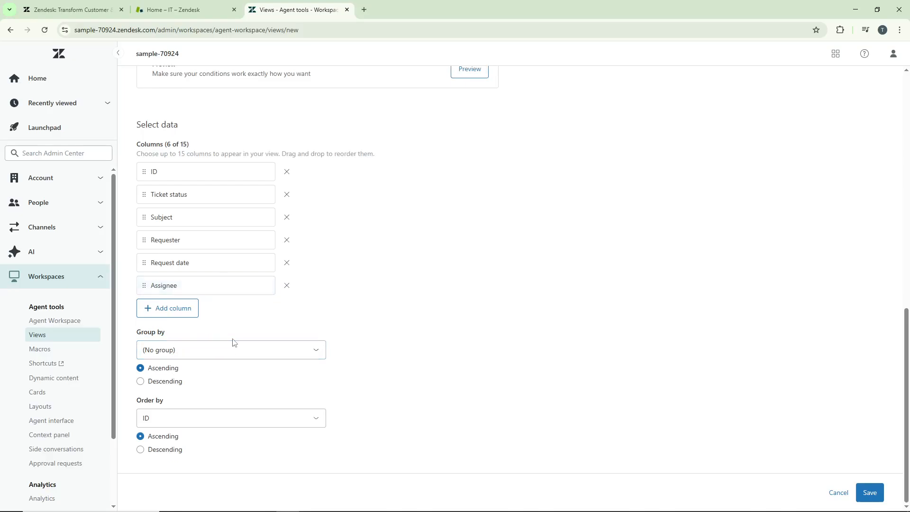
pyautogui.click(234, 350)
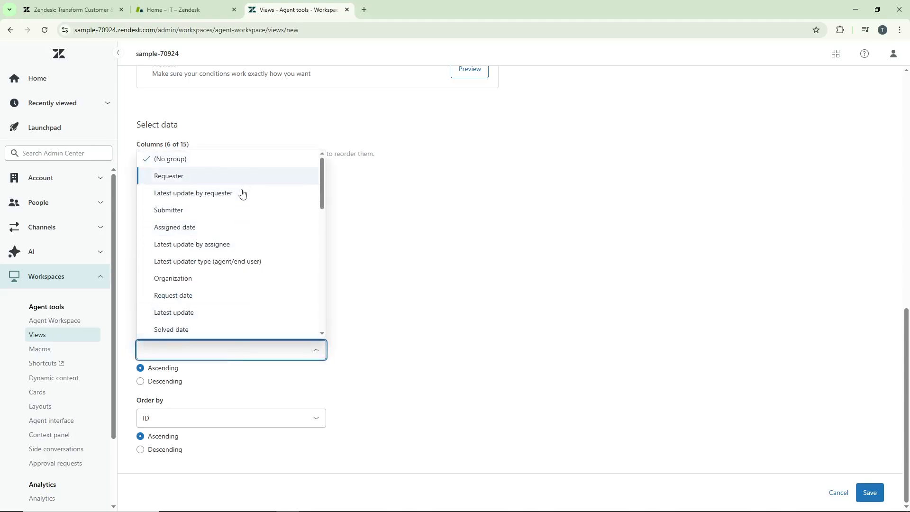
pyautogui.click(371, 290)
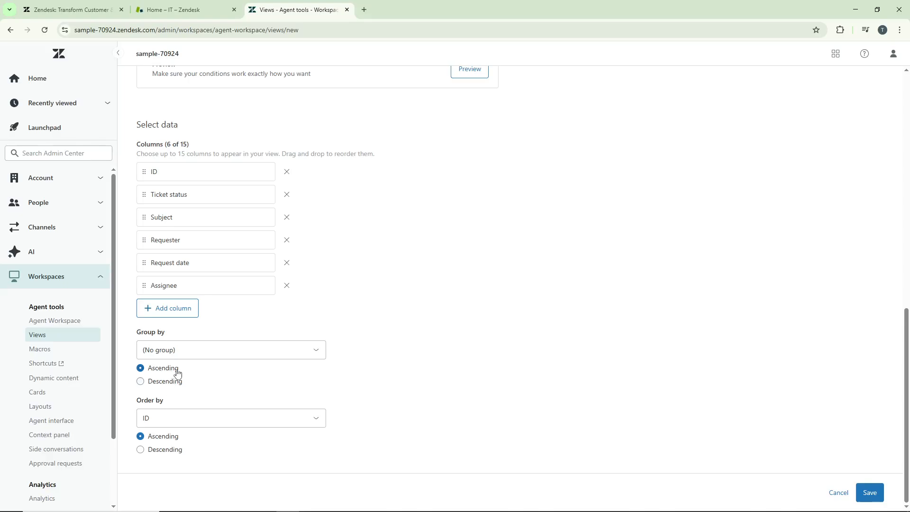
pyautogui.click(177, 381)
pyautogui.click(175, 370)
# Choose ID as the field the view is ordered by and save the view
pyautogui.click(266, 419)
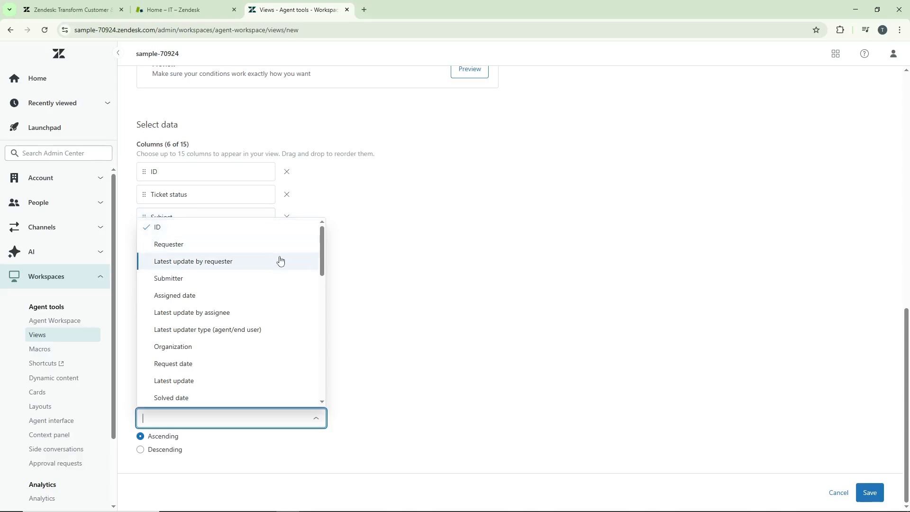
pyautogui.click(270, 234)
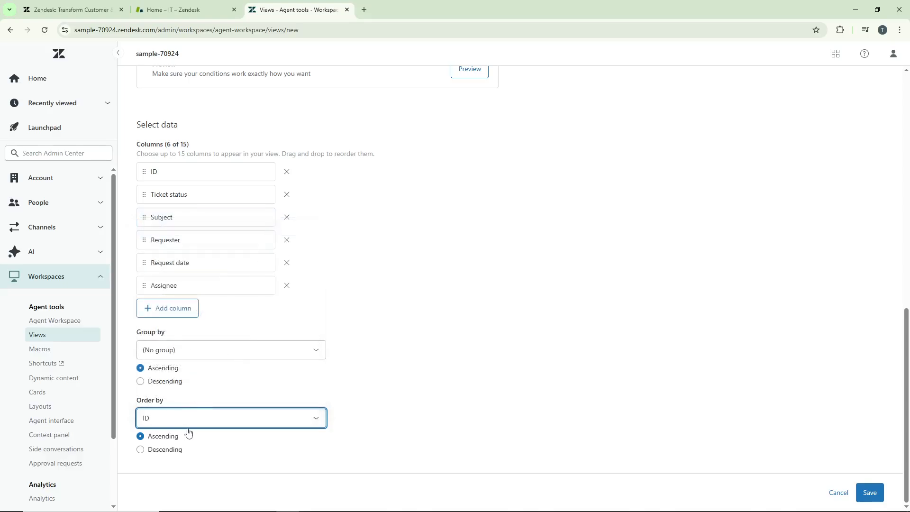
pyautogui.click(391, 358)
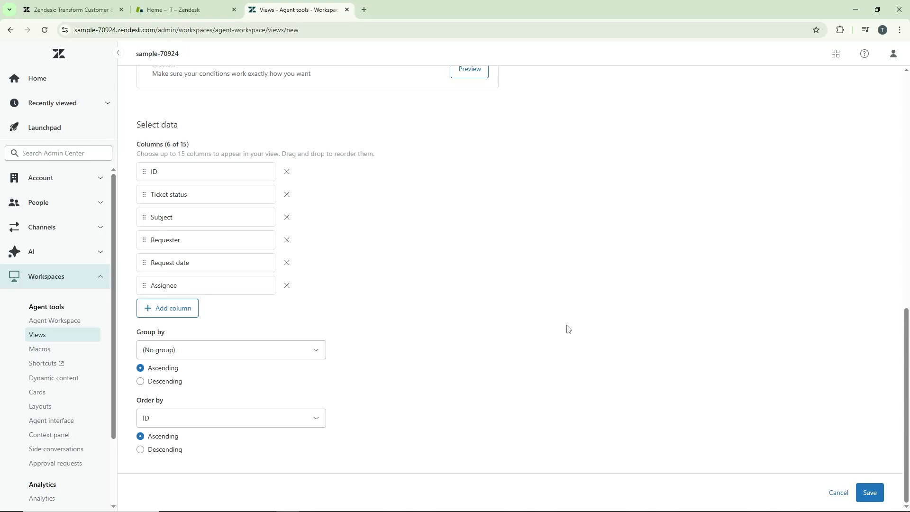
pyautogui.click(875, 494)
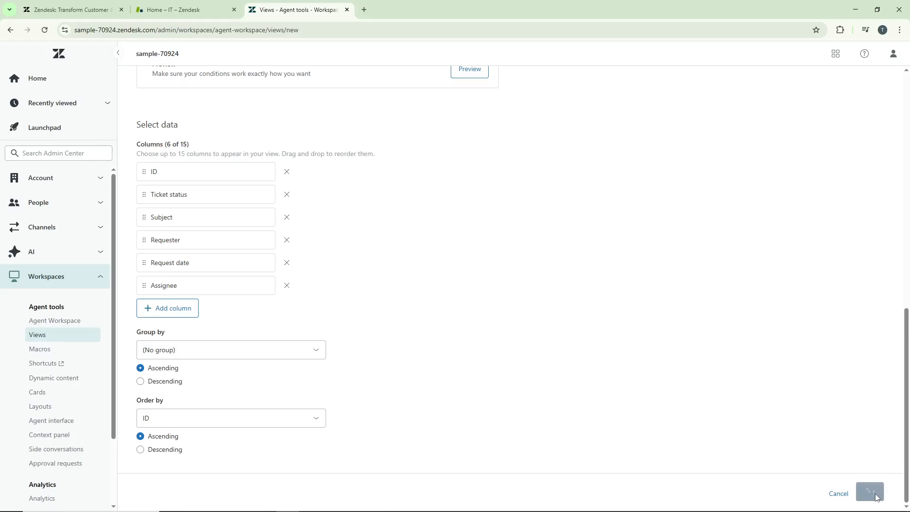